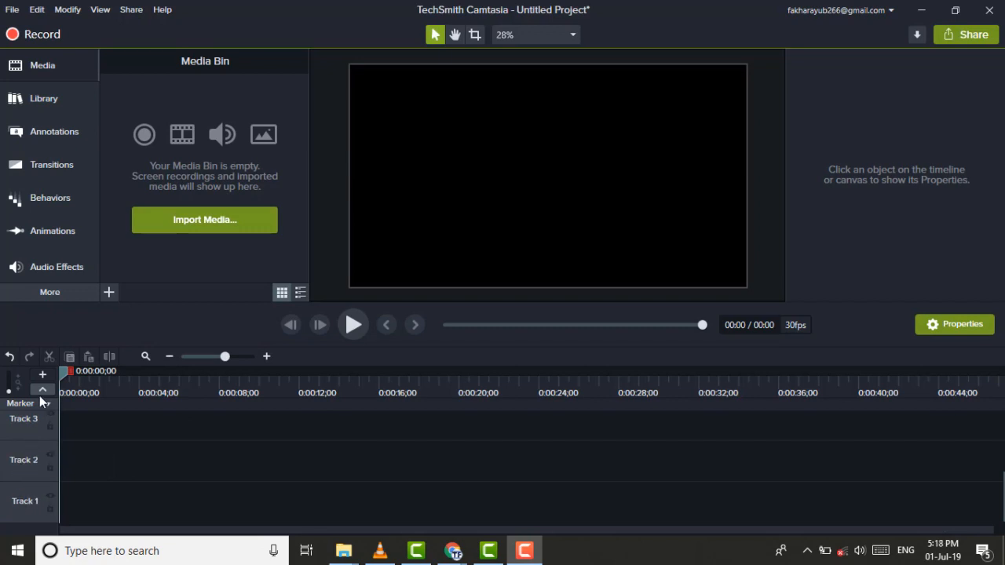
Import the Pexels Videos 2881 clip into the project and place it at the start of Track 1
left_click(189, 223)
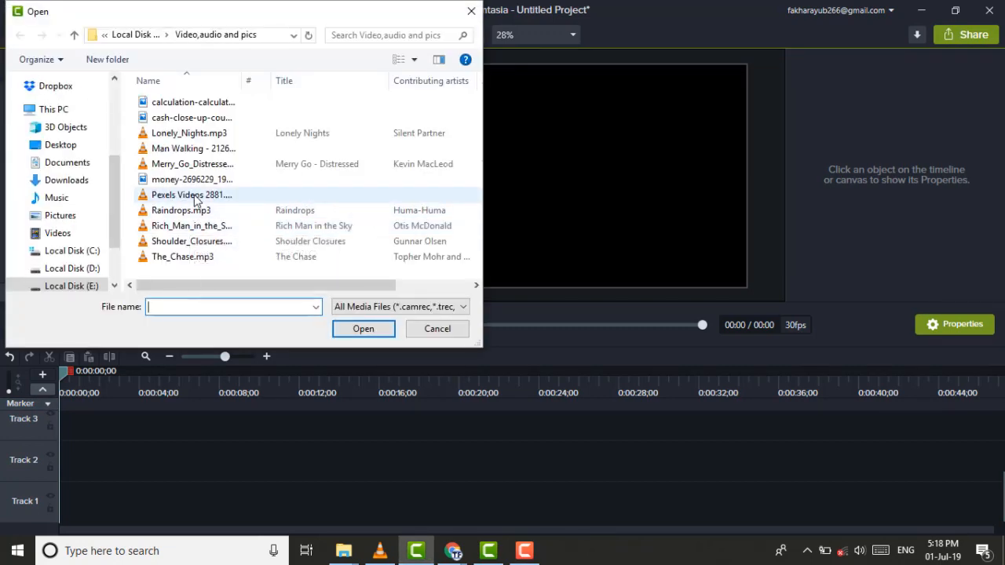
double_click(192, 195)
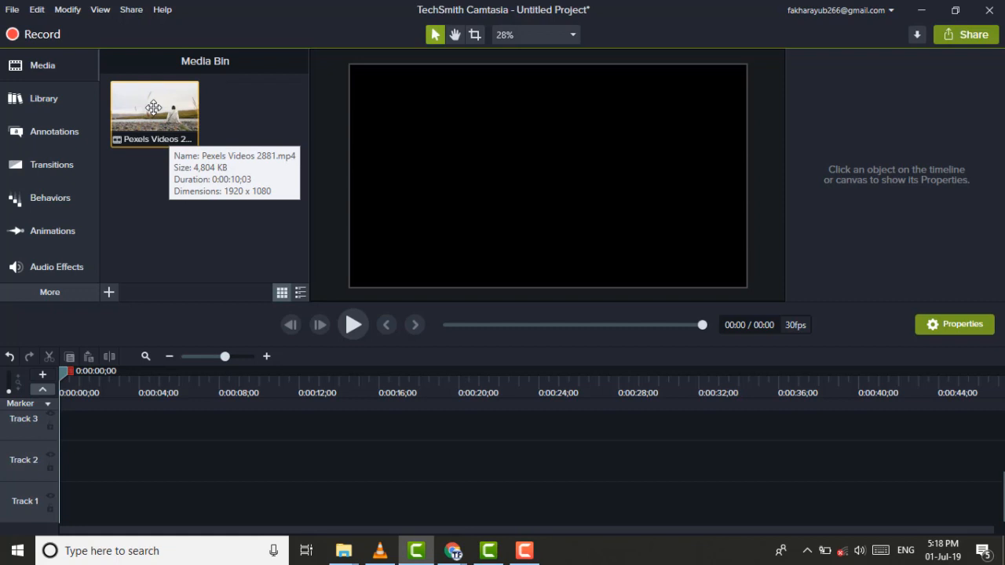
left_click_drag(154, 107, 55, 507)
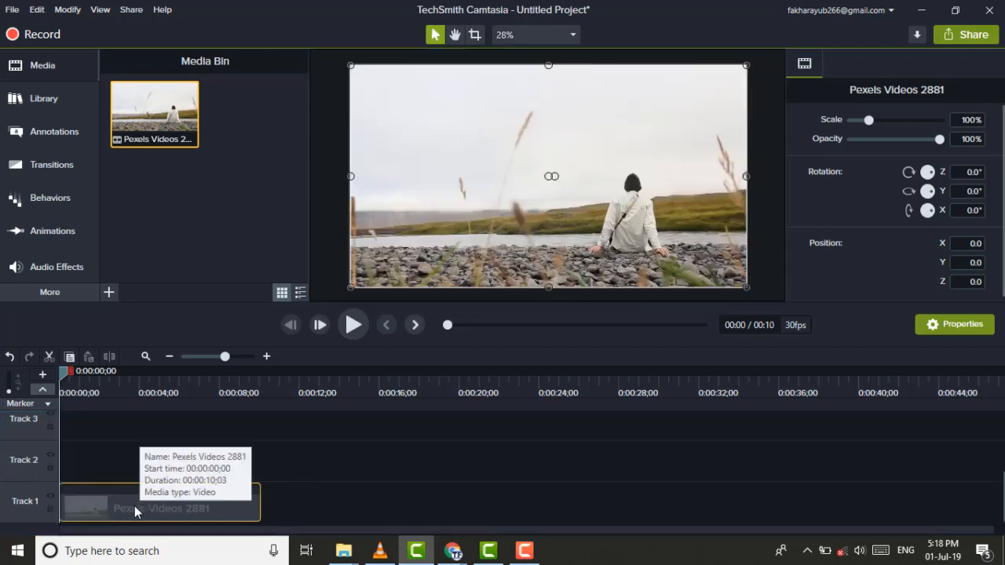
Move the Pexels Videos 2881 clip up to Track 2 and back to the start of Track 1
left_click_drag(134, 505, 123, 459)
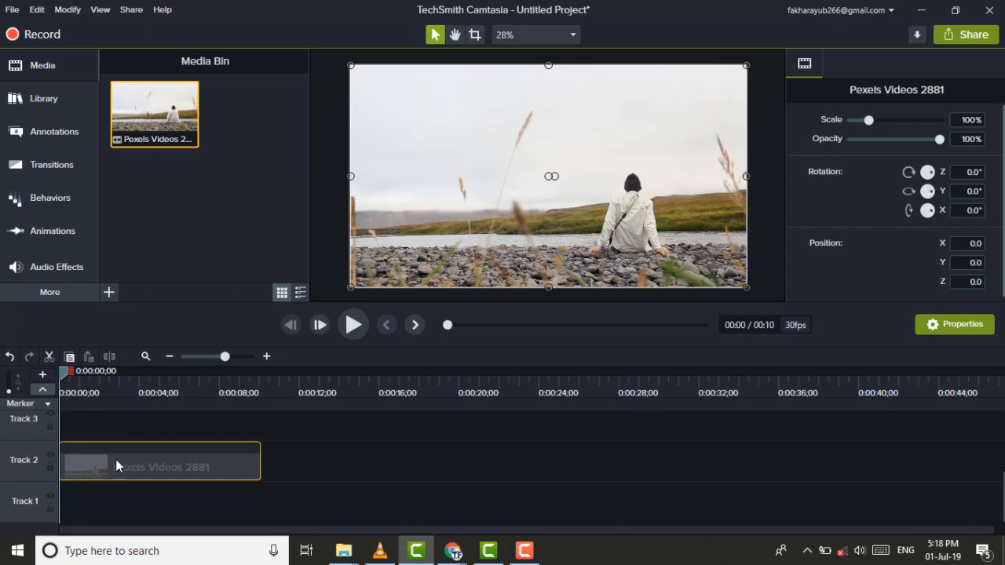
left_click_drag(116, 461, 99, 553)
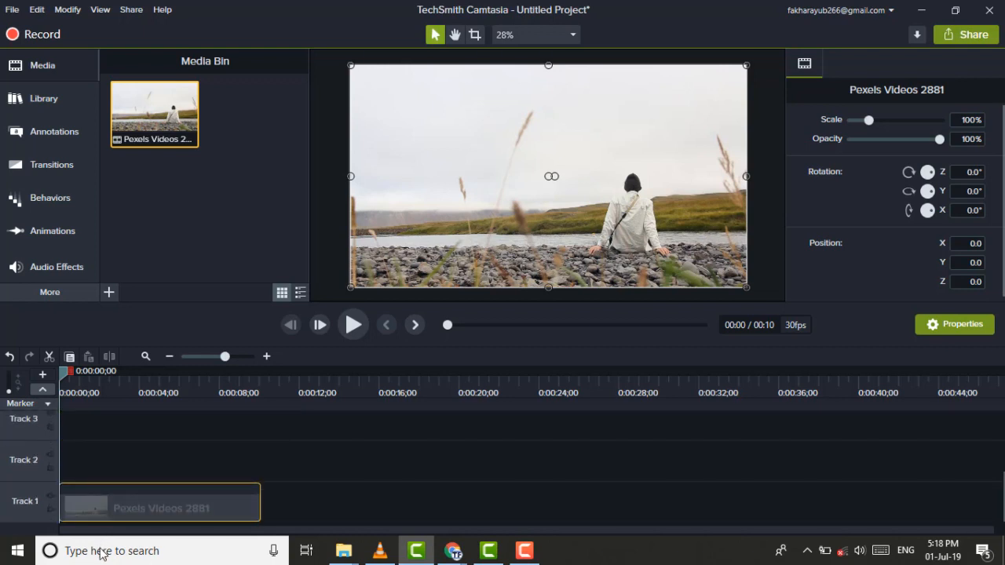
left_click_drag(100, 550, 111, 509)
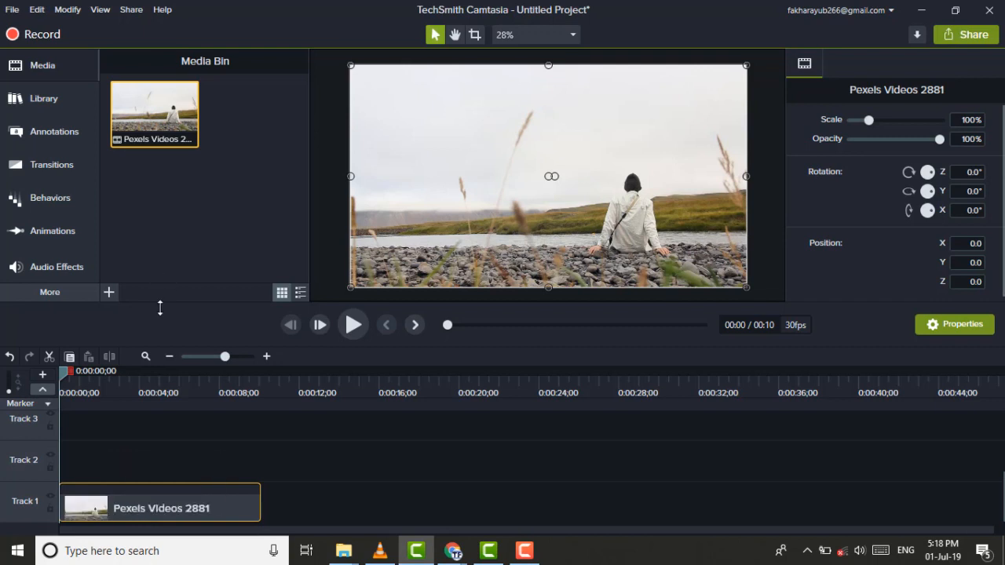
left_click(108, 283)
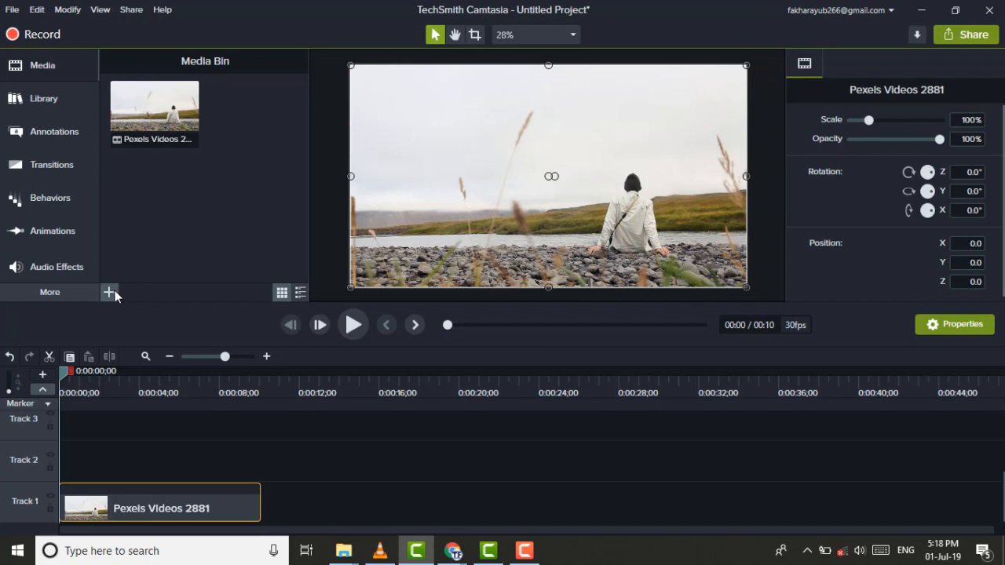
left_click(110, 293)
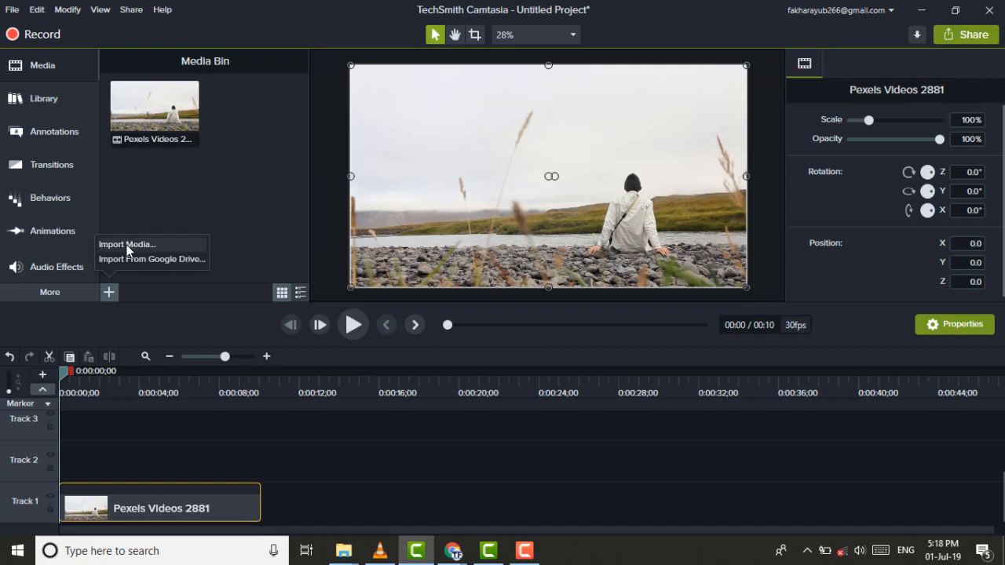
Switch to the Camtasia 2019 library and expand its Icons folder down to the Buildings assets
left_click(55, 91)
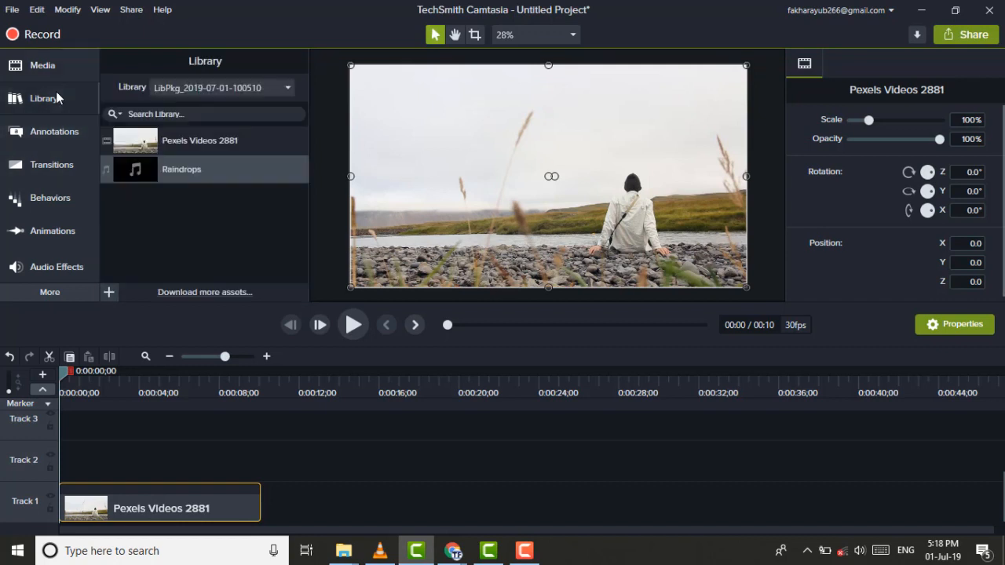
left_click(176, 89)
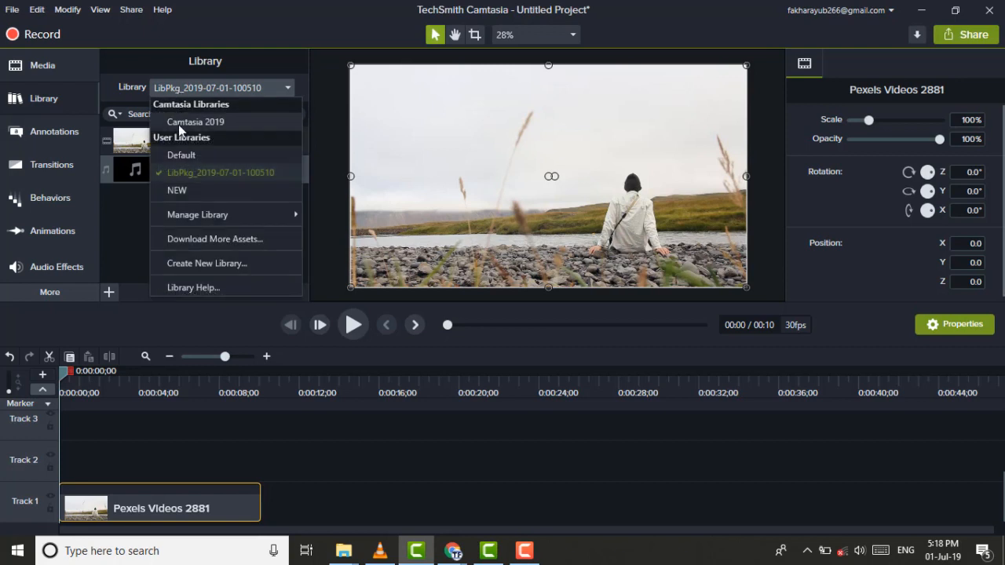
left_click(178, 122)
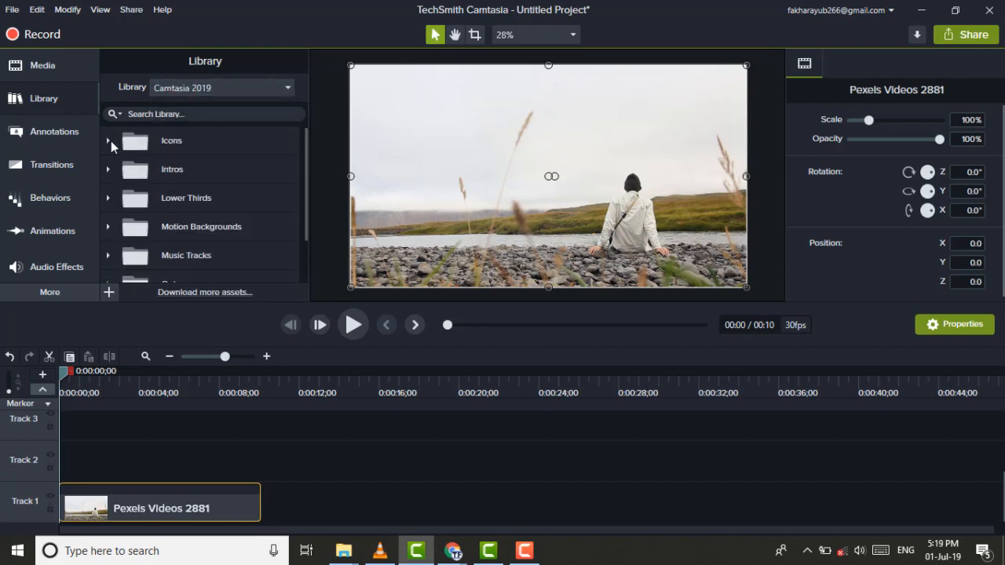
left_click(109, 140)
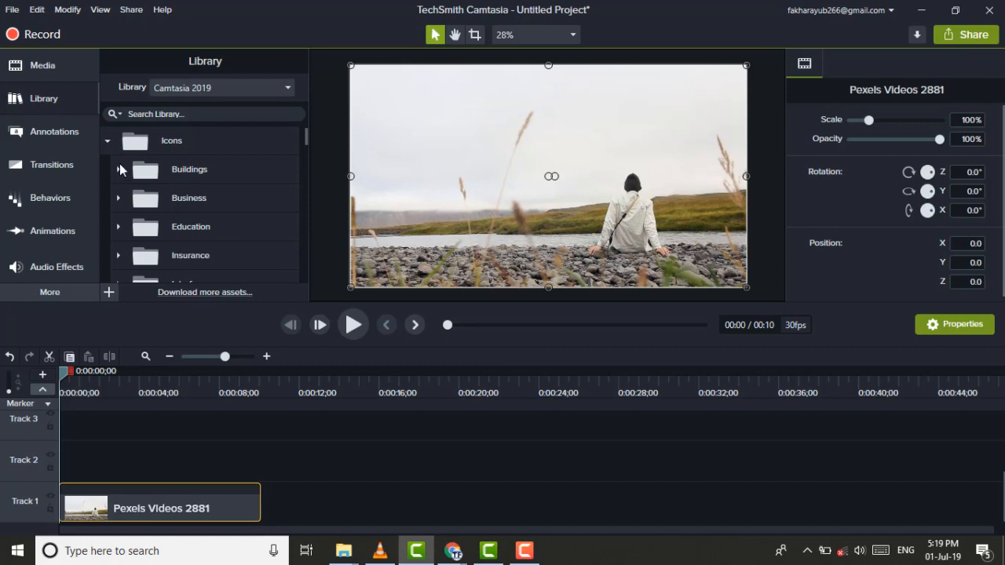
left_click(120, 173)
left_click(115, 171)
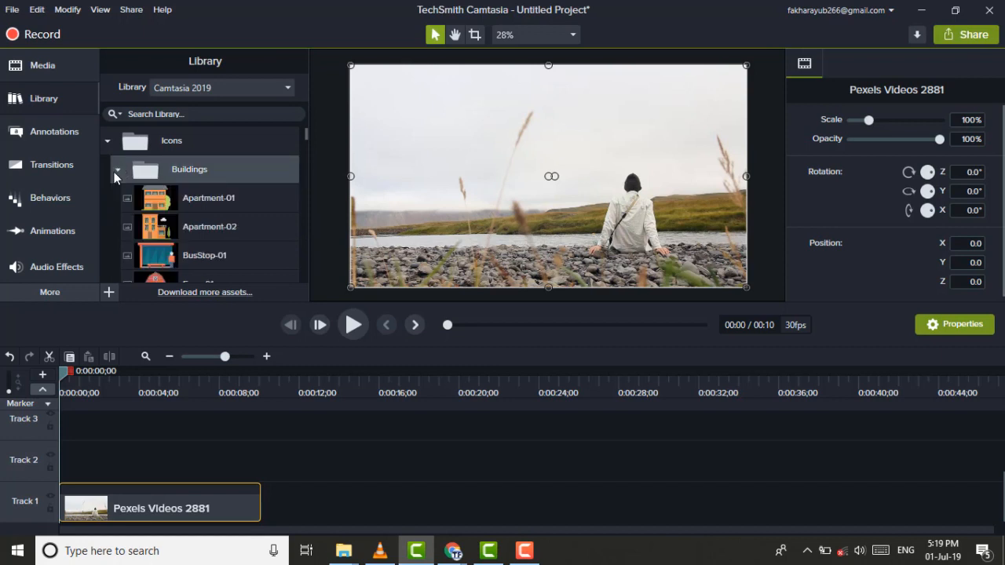
Add the Farm-01 barn icon from the Buildings assets to the start of Track 2
right_click(185, 276)
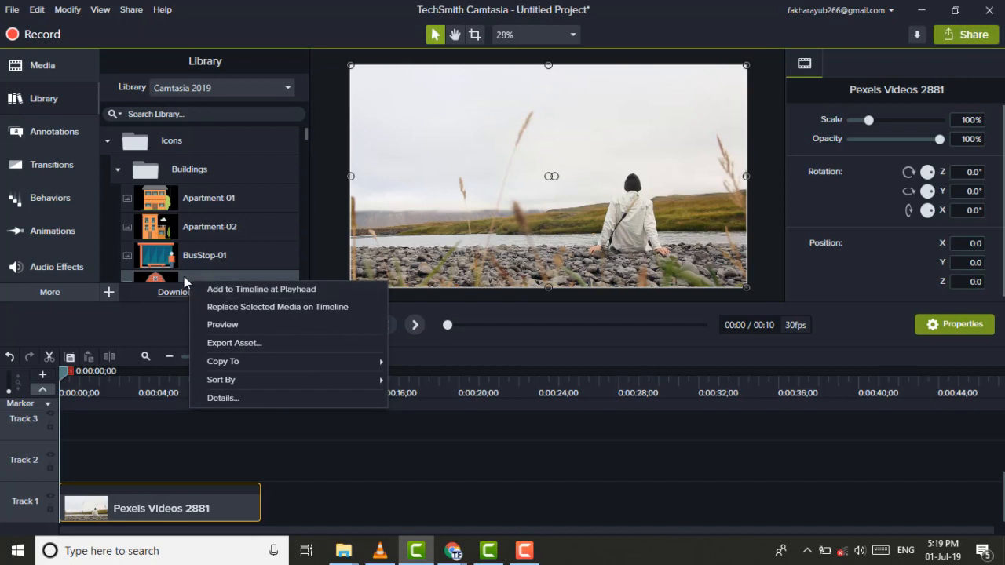
left_click(184, 276)
left_click_drag(176, 275, 49, 462)
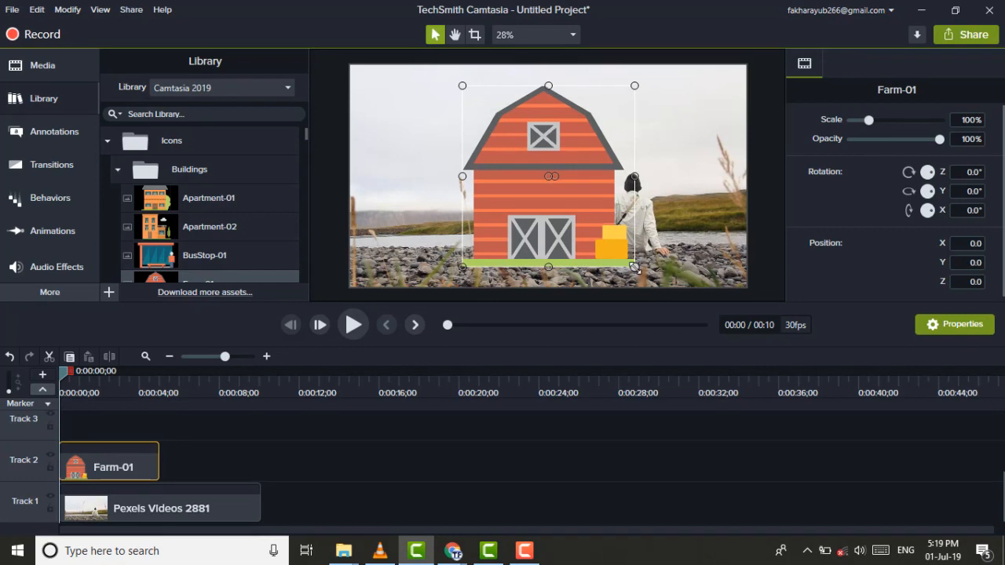
Scale the Farm-01 barn down to about 40.5% and move it into the upper-left corner of the video frame
left_click_drag(634, 267, 532, 159)
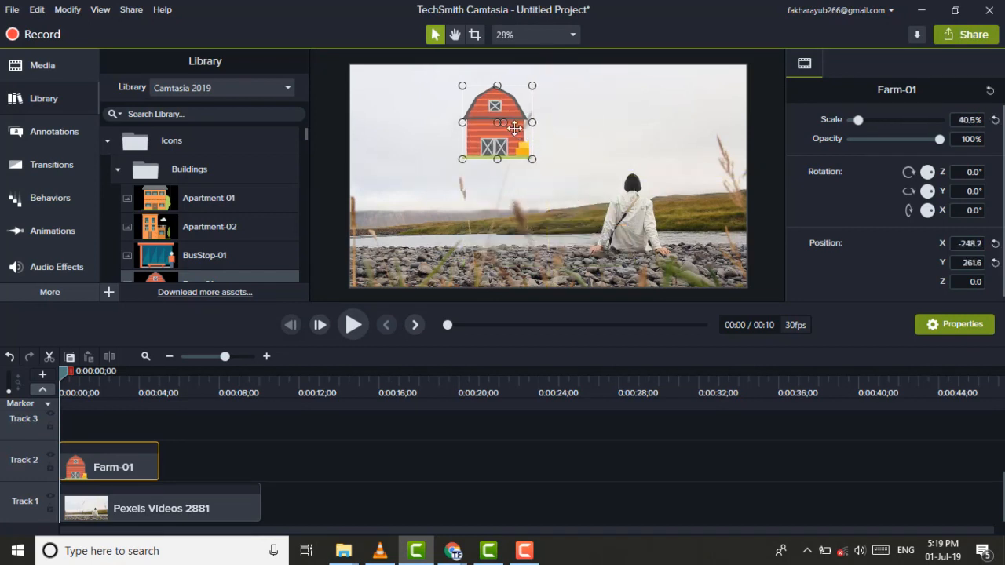
left_click_drag(524, 100, 415, 84)
left_click(479, 140)
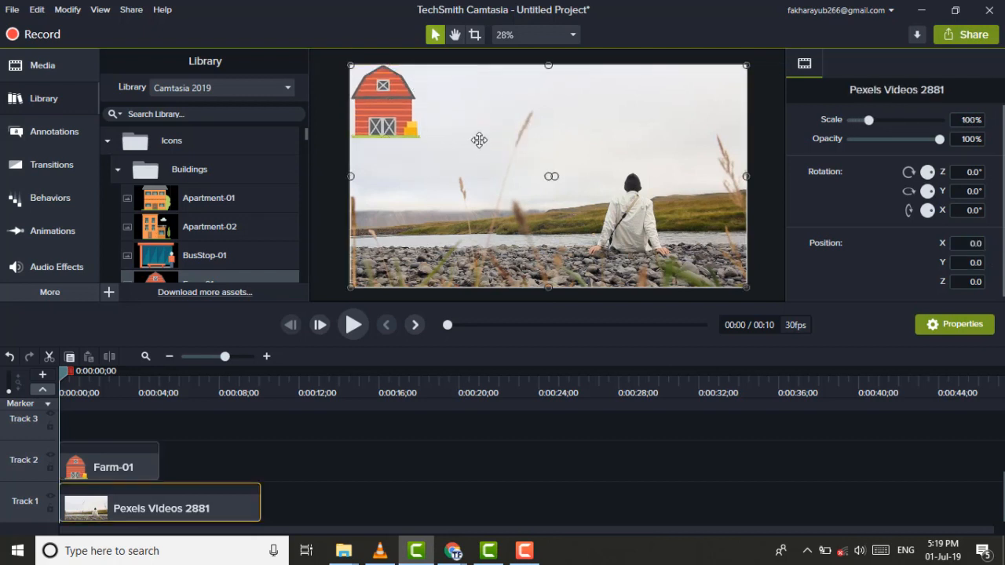
Swap the two clips' tracks so that Farm-01 starts on Track 1 beneath Pexels Videos 2881 on Track 2
left_click_drag(132, 458, 126, 461)
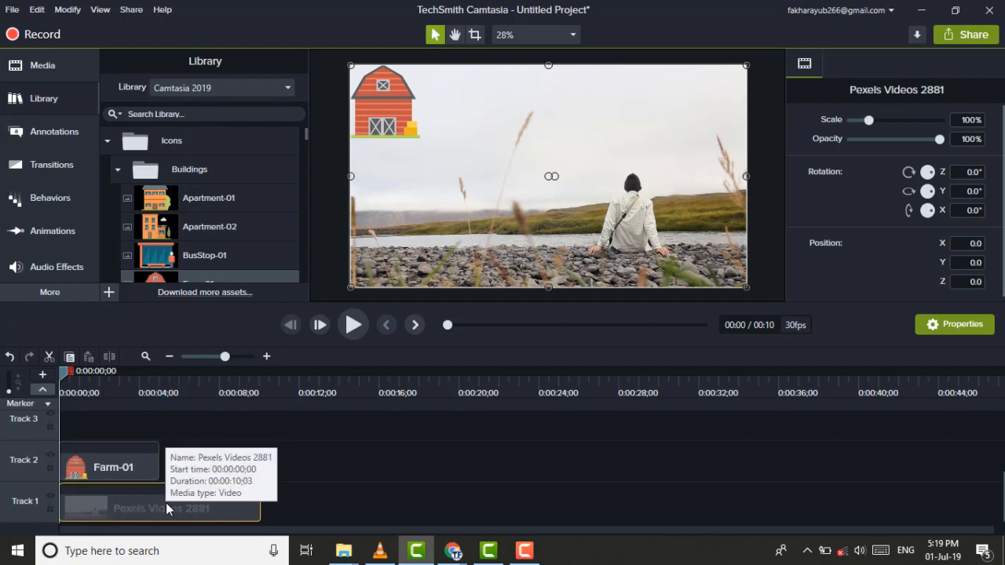
left_click_drag(165, 503, 79, 518)
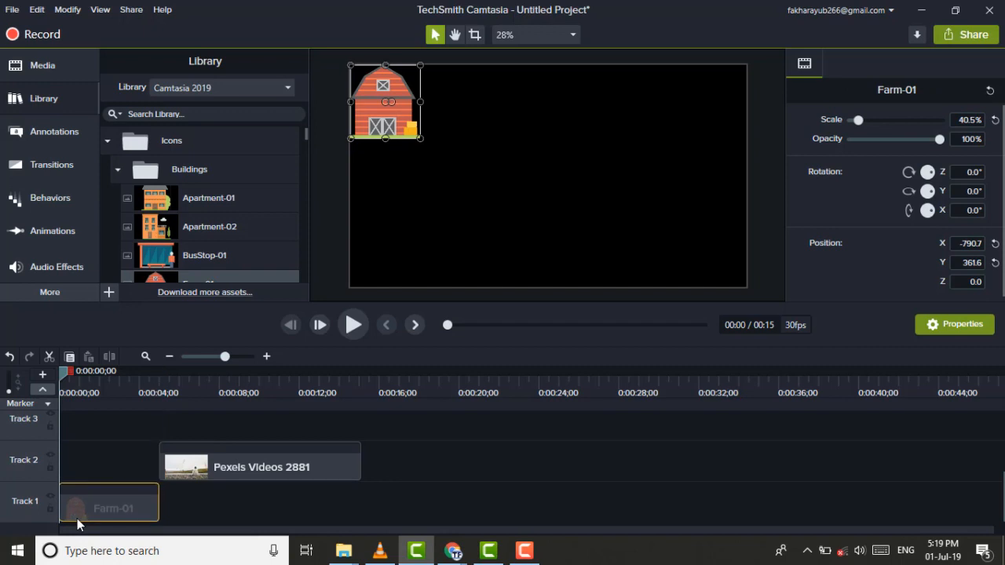
left_click_drag(214, 465, 102, 474)
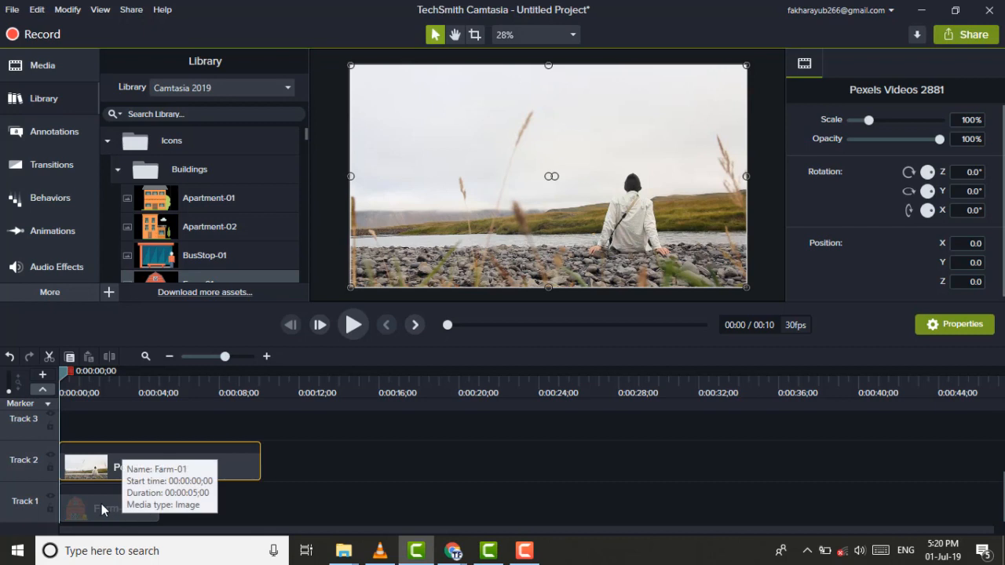
left_click(101, 503)
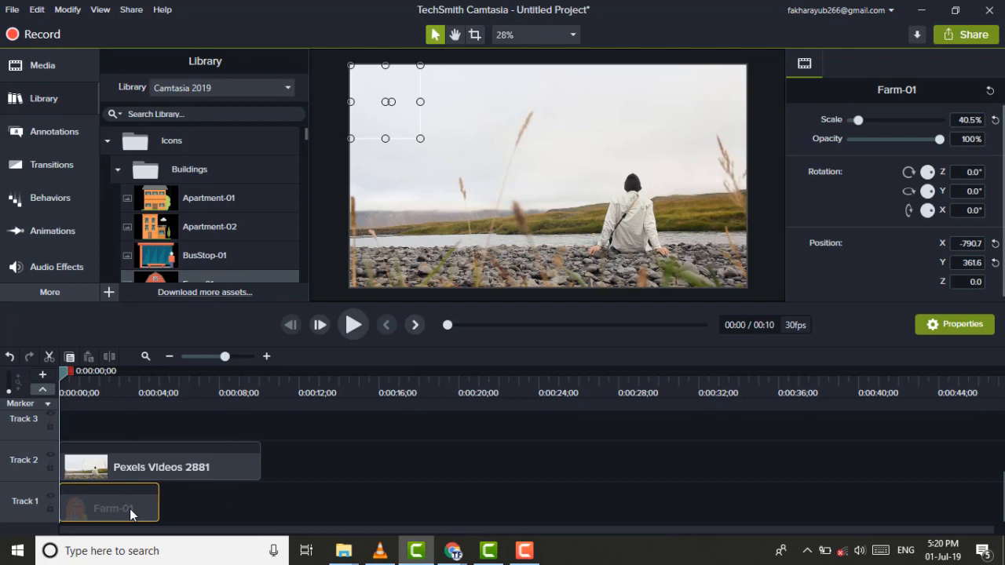
Move Farm-01 through the higher tracks, then arrange Pexels Videos 2881 on Track 1 with Farm-01 above it on Track 2
left_click_drag(129, 508, 95, 475)
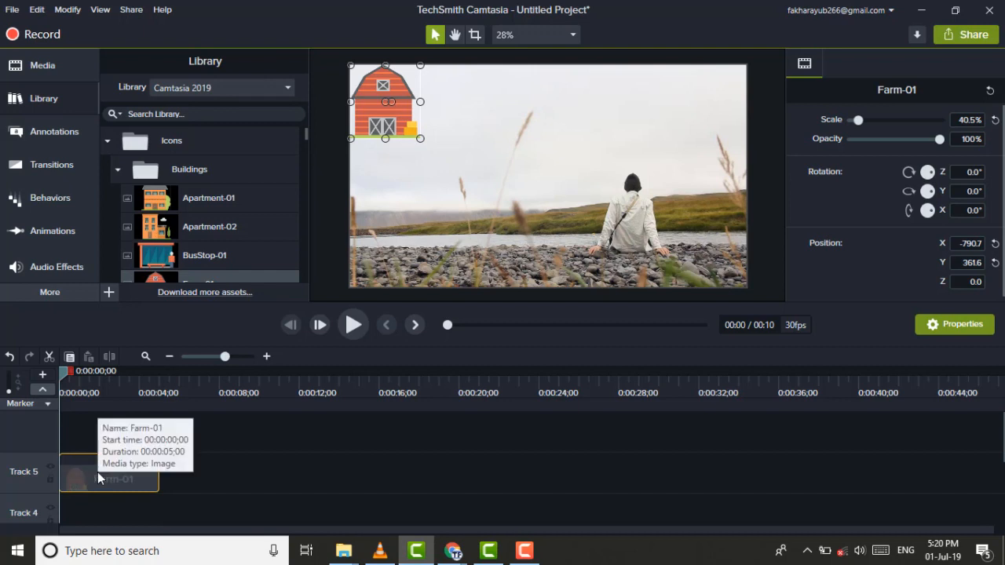
left_click_drag(97, 476, 78, 556)
left_click_drag(82, 492, 82, 429)
left_click_drag(96, 470, 73, 517)
left_click_drag(94, 424, 87, 458)
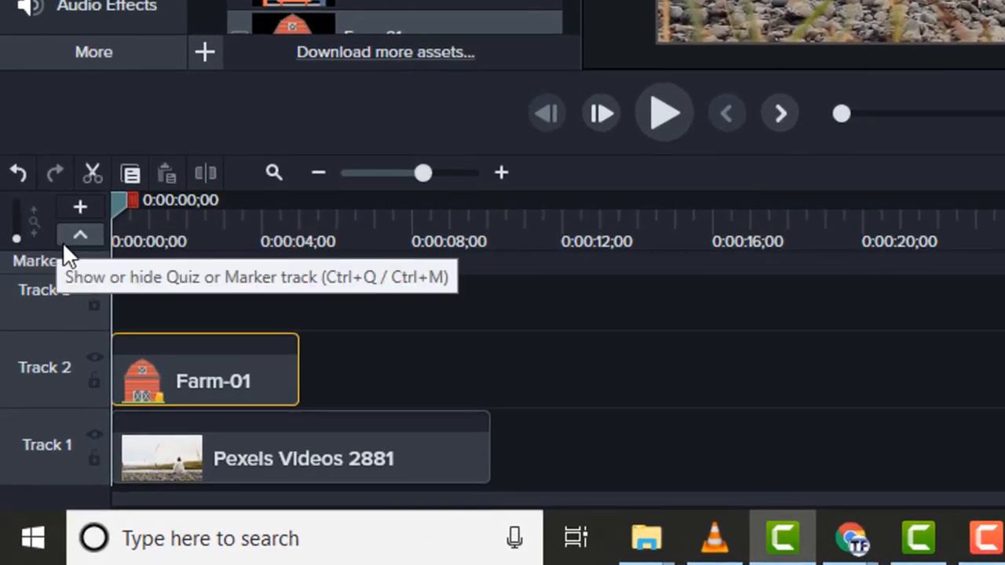
mouse_move(16, 235)
left_mouse_down()
mouse_move(21, 219)
mouse_move(14, 245)
left_mouse_up()
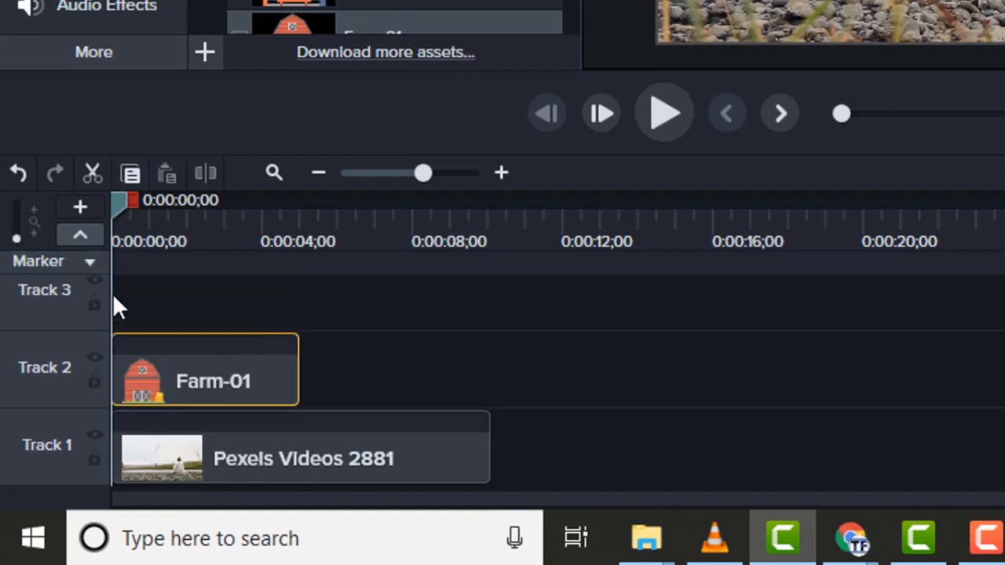
Undo the last three clip moves on the timeline and redo all of them
left_click(19, 173)
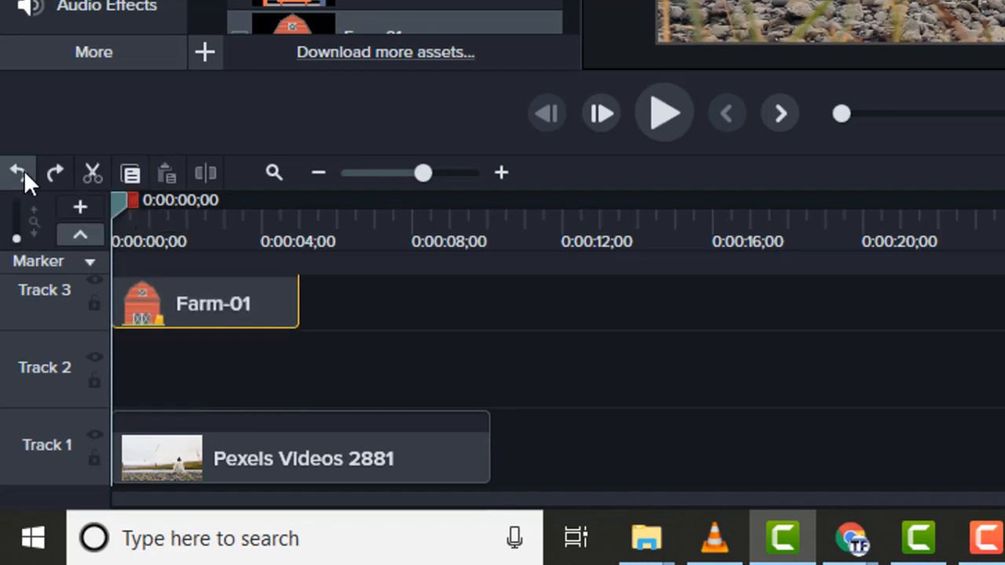
left_click(23, 172)
left_click(19, 172)
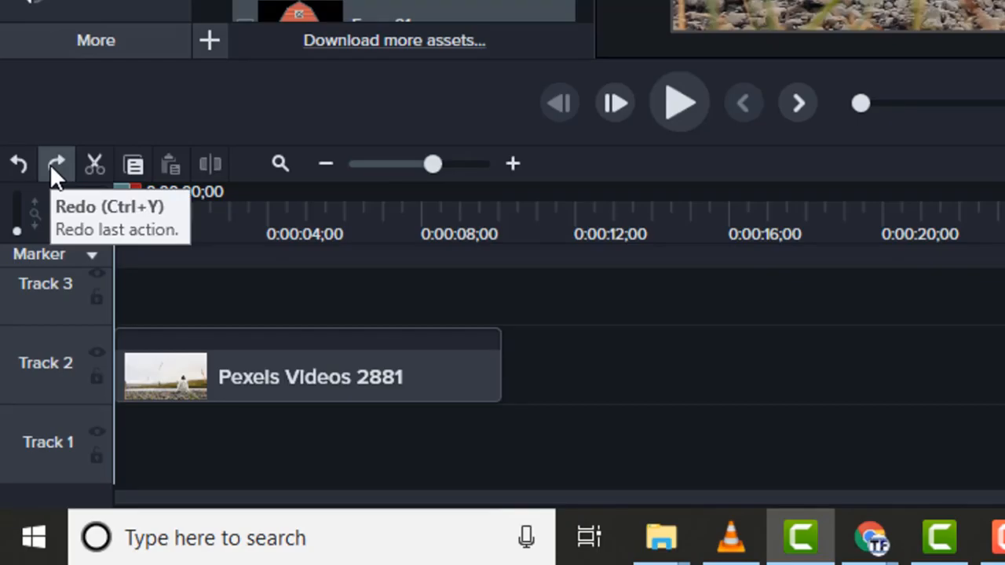
left_click(51, 168)
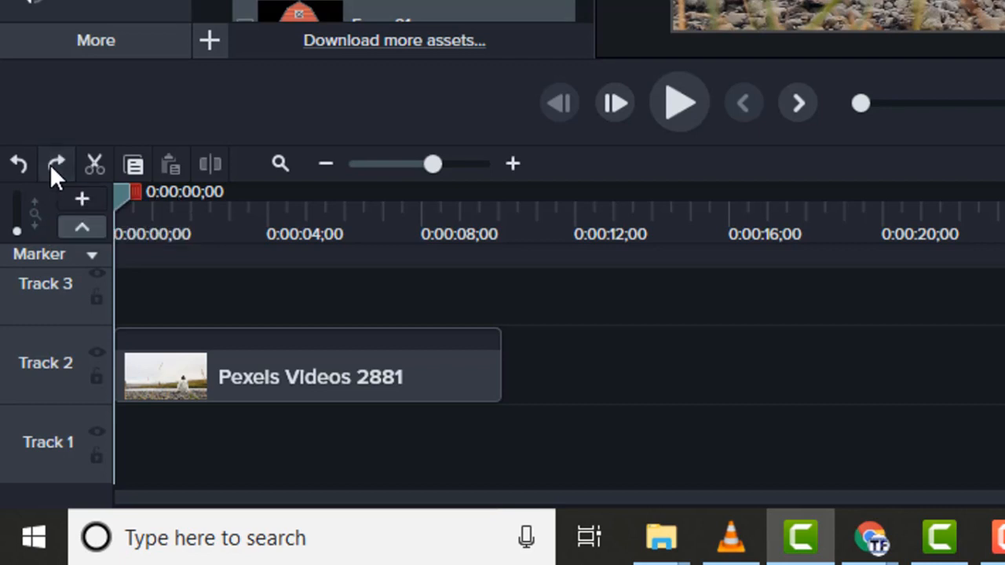
left_click(52, 168)
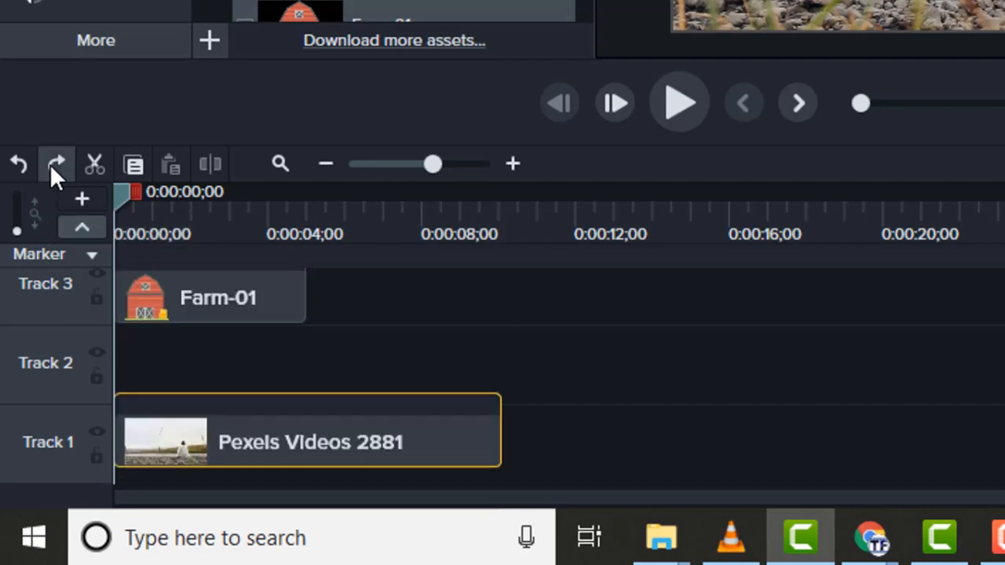
left_click(51, 168)
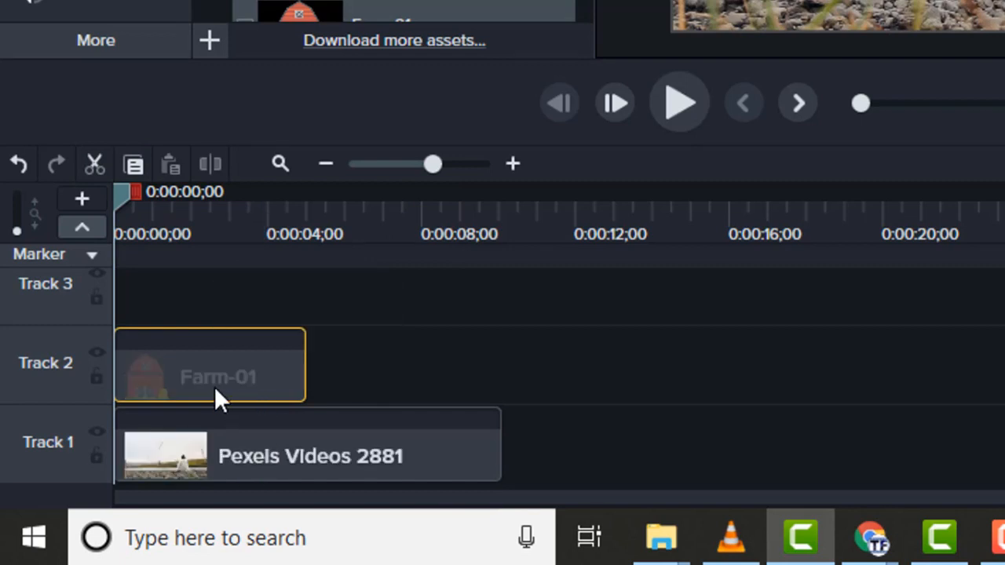
Cut the range from 0:00:00;29 to 0:00:03;02 out of both tracks and shift the second Farm-01 piece to start at about 0:00:02;23
left_click_drag(129, 192, 252, 194)
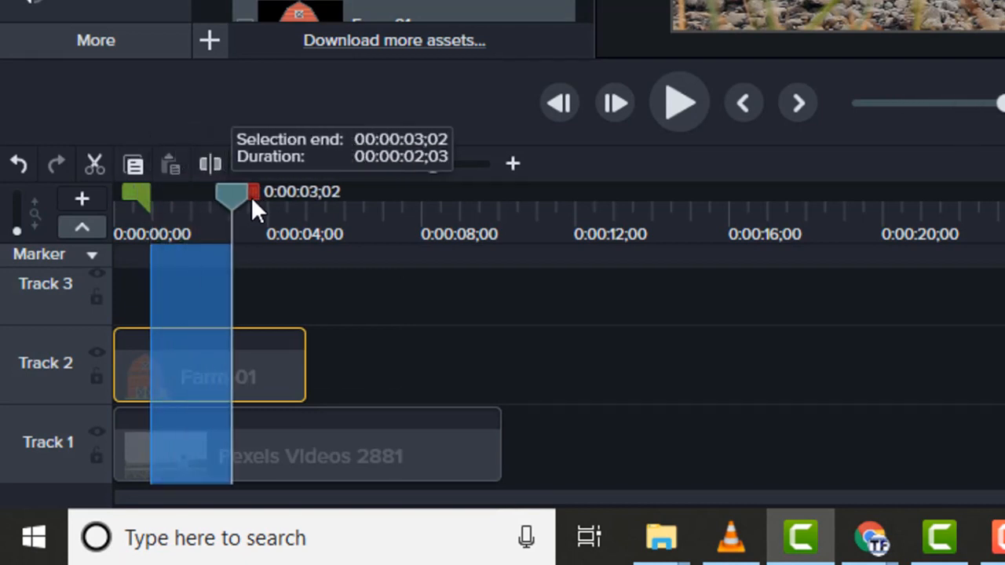
left_click(93, 162)
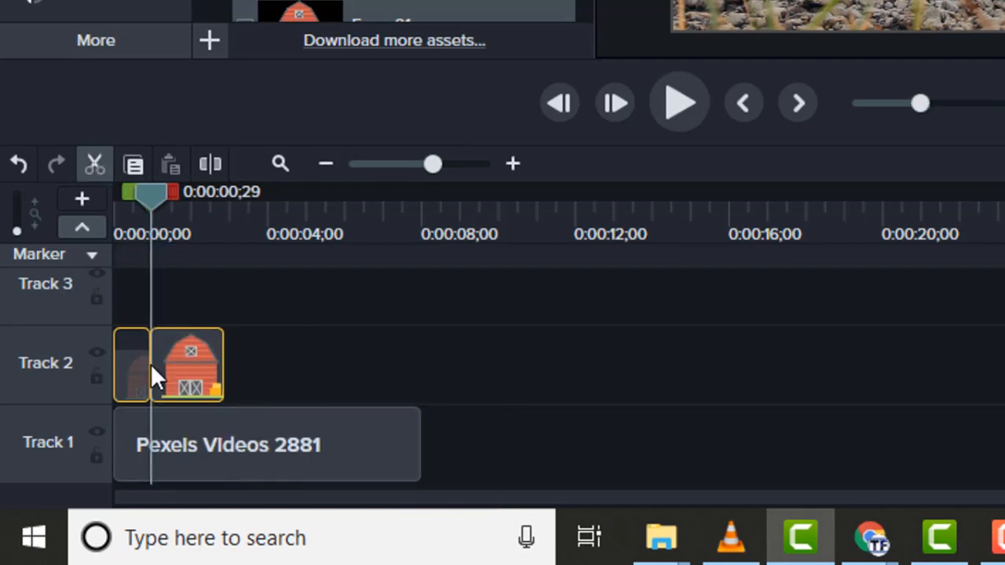
left_click_drag(151, 364, 129, 358)
left_click(216, 358)
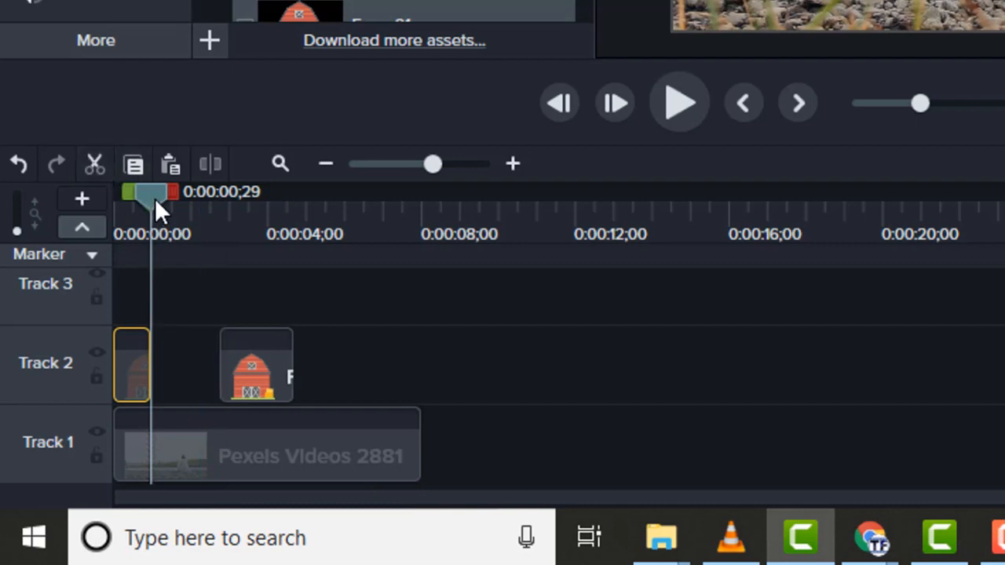
Cut the timeline range from 0:00:01;14 to 0:00:02;23, narrowing the gap between the Farm-01 pieces
left_click_drag(155, 200, 238, 203)
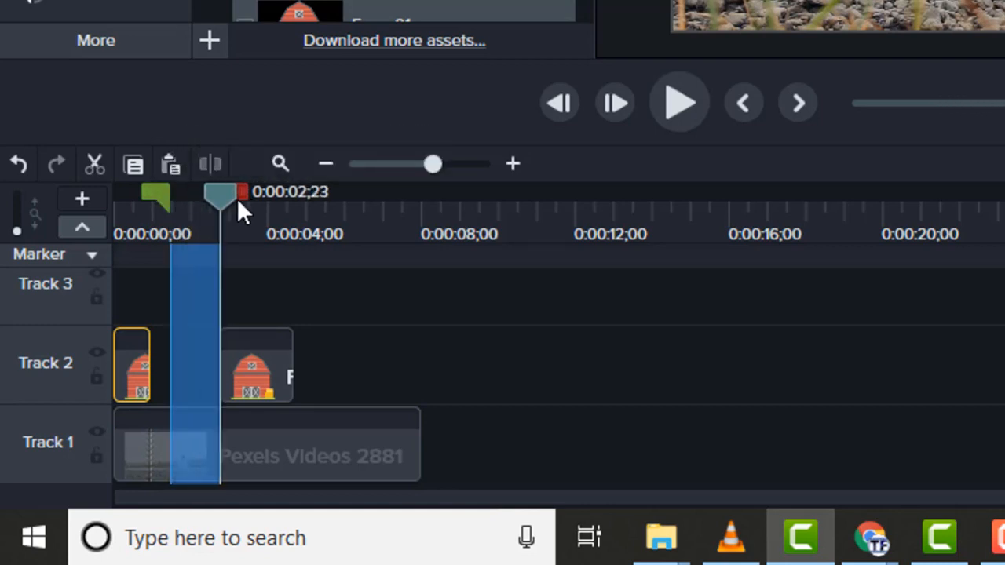
left_click(100, 163)
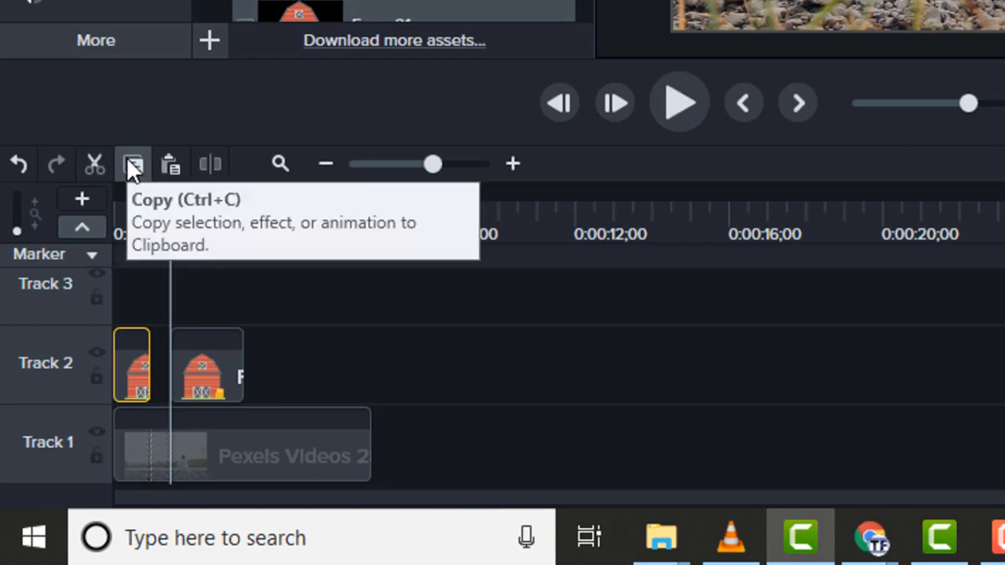
Copy the second Farm-01 piece from Track 2 and paste it at 0:00:06;21, directly after the Pexels video on Track 1
left_click(194, 386)
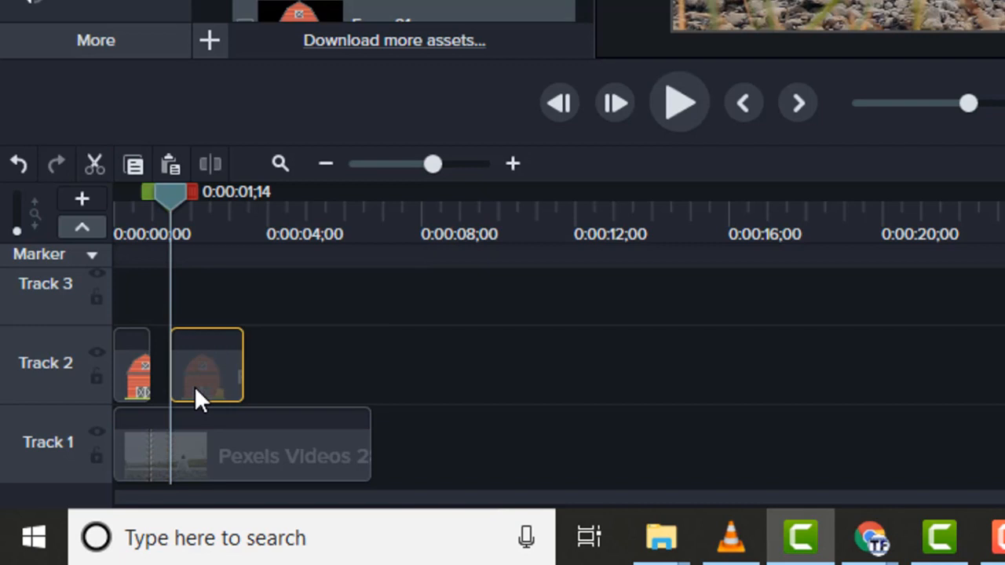
left_click(243, 460)
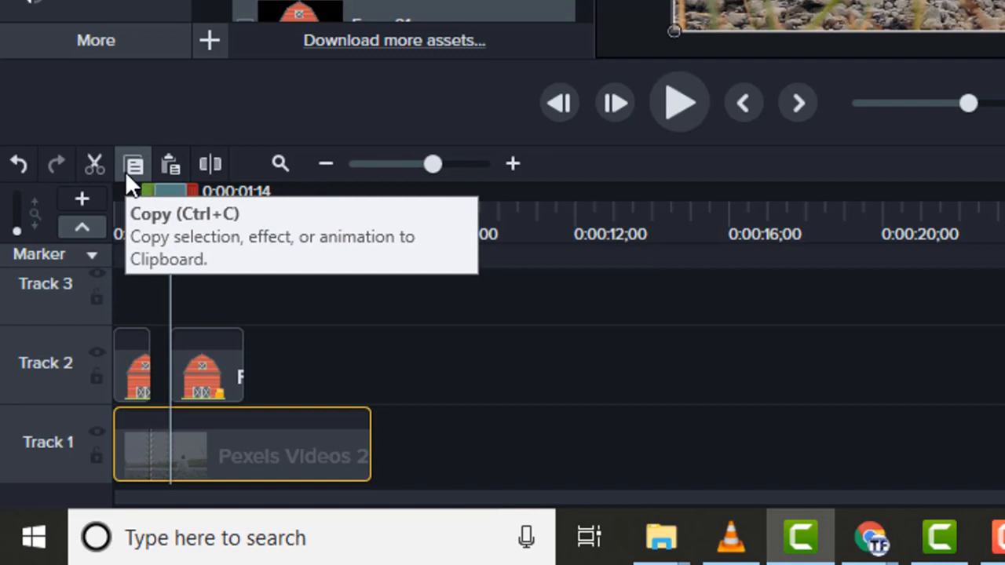
left_click(211, 366)
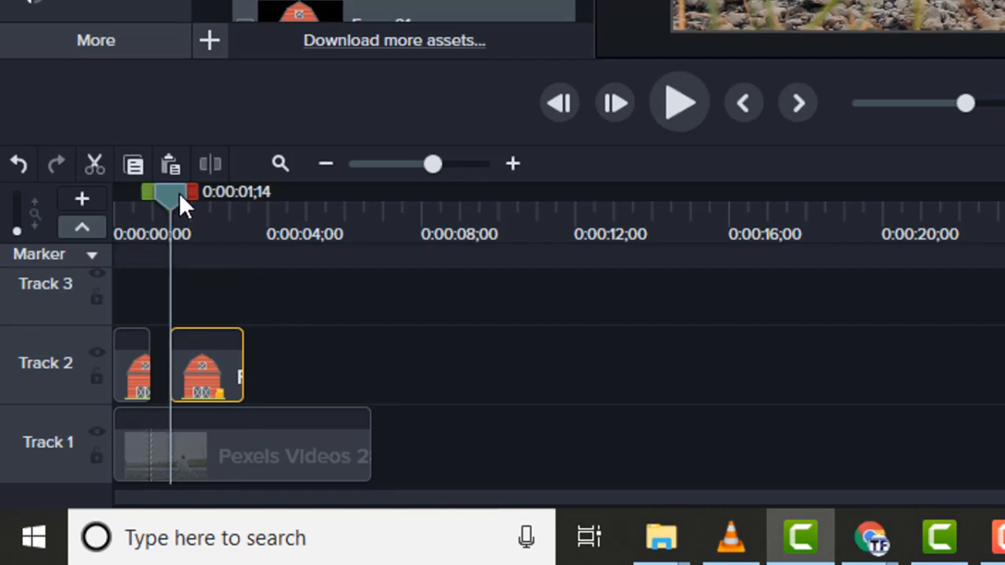
left_click_drag(180, 197, 373, 223)
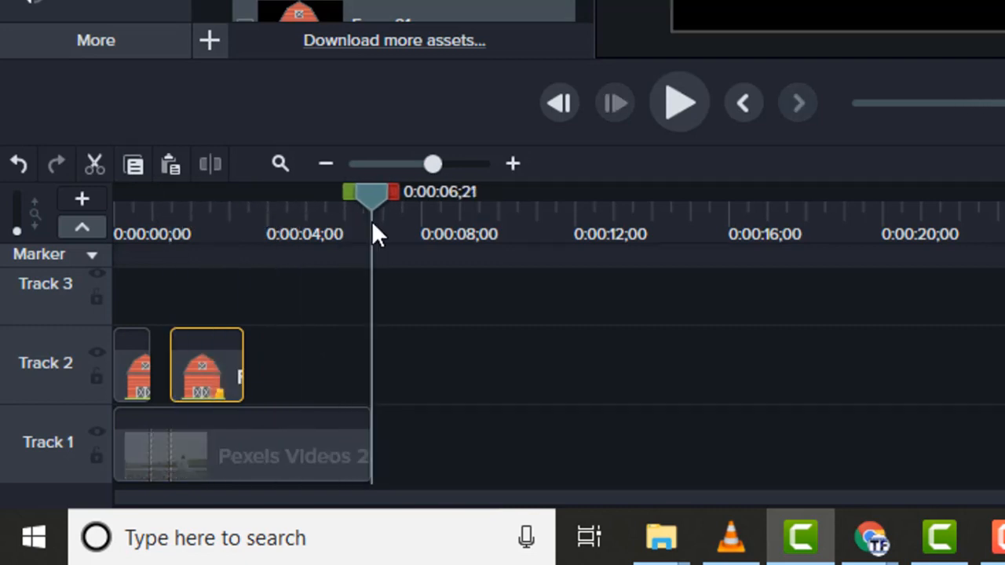
left_click(165, 165)
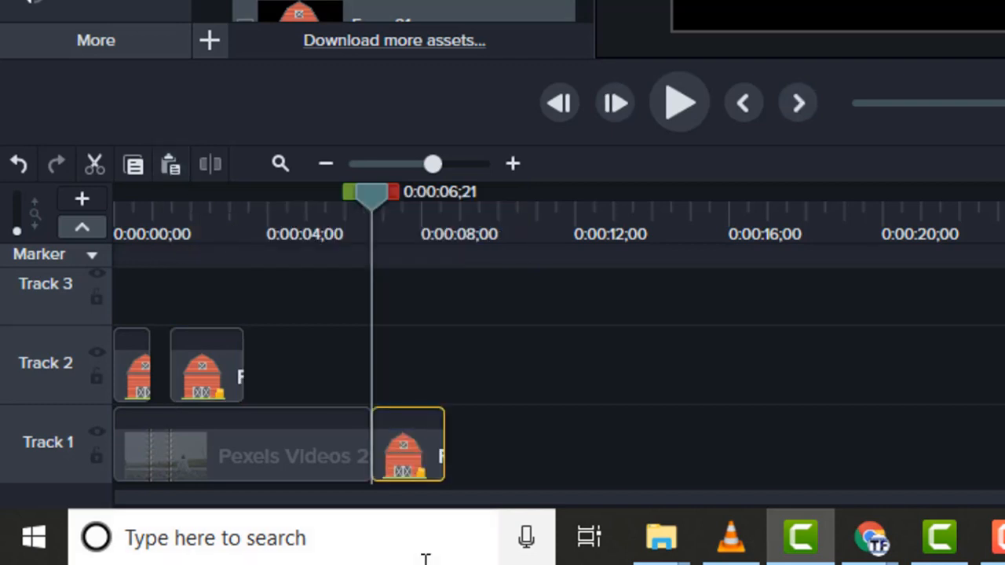
left_click_drag(418, 444, 385, 424)
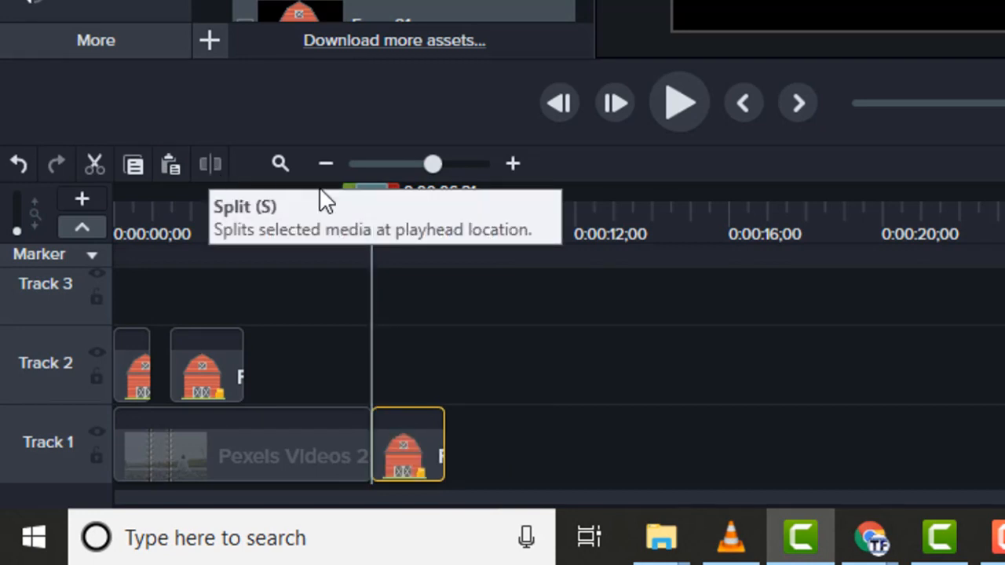
Split the Pexels video on Track 1 at 0:00:04;27
left_click_drag(375, 197, 294, 197)
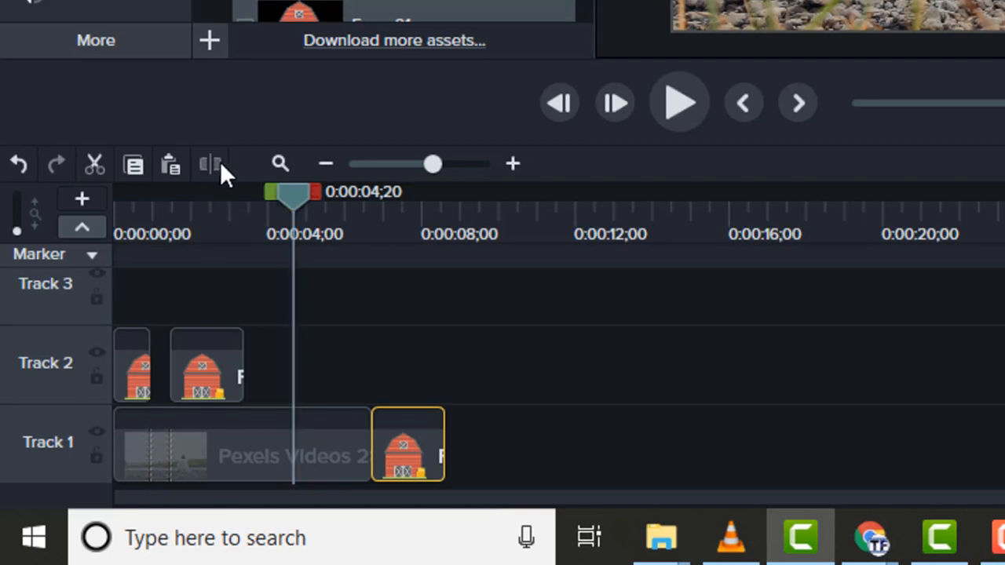
left_click_drag(302, 195, 211, 195)
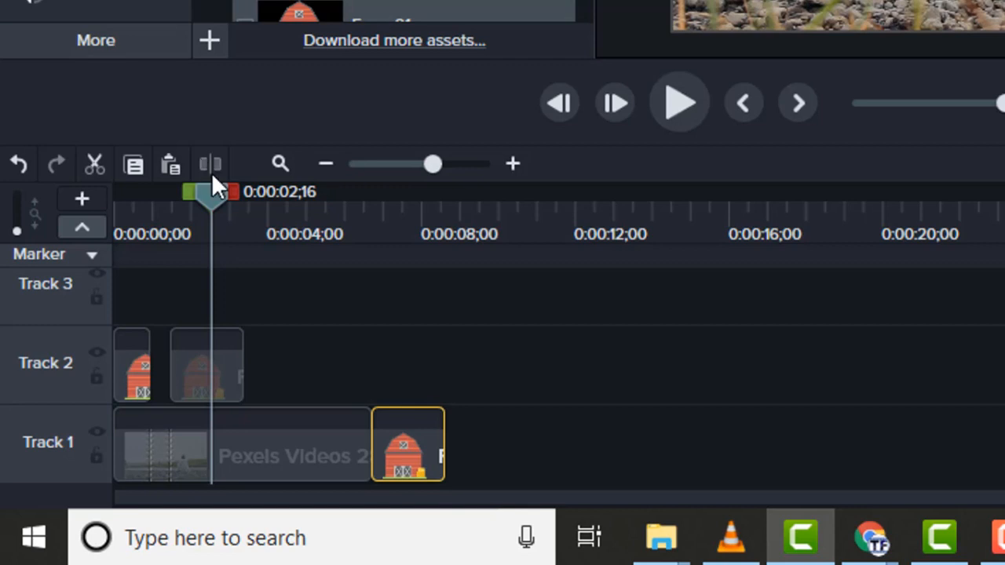
left_click(328, 449)
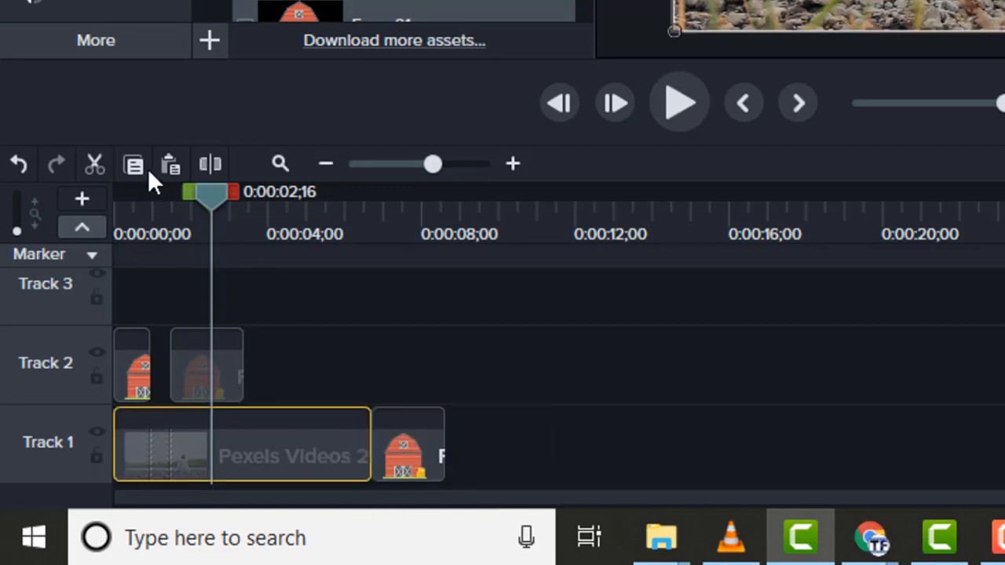
left_click_drag(212, 196, 302, 190)
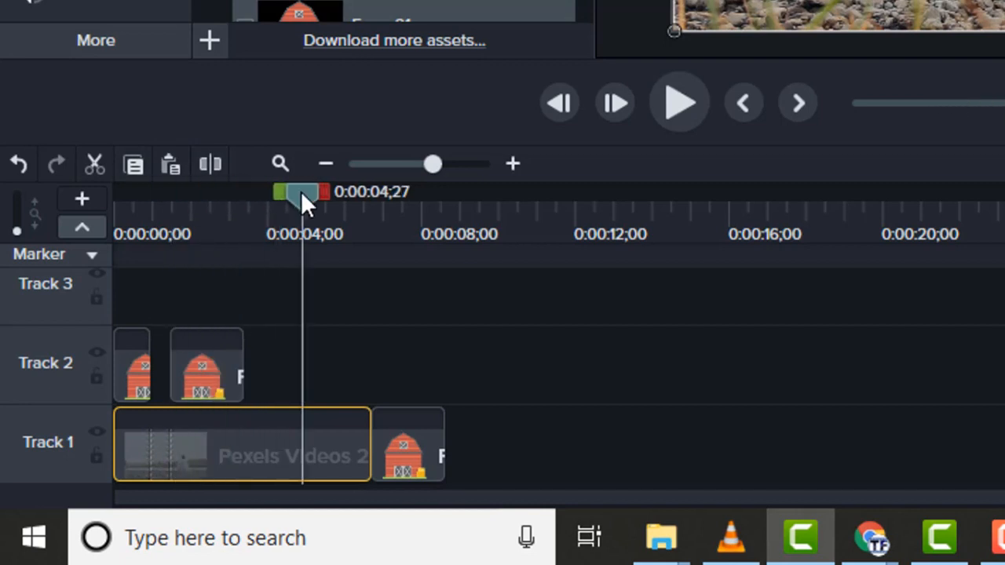
left_click(217, 167)
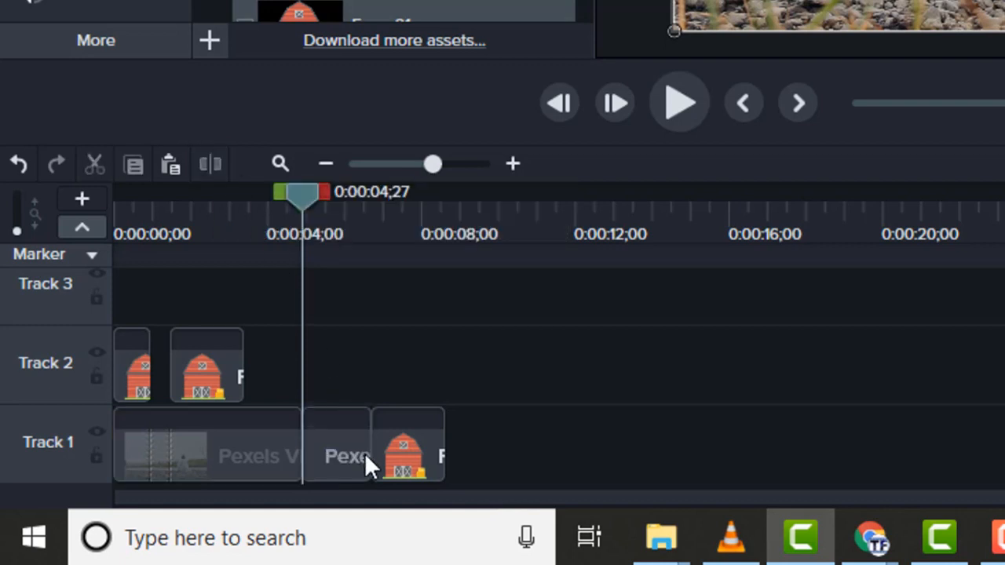
Add a media marker near the end of the first Pexels piece at 0:00:04;25 and another on the pasted Farm-01 at 0:00:08;04
left_click(315, 426, "shift")
left_click_drag(357, 426, 300, 411)
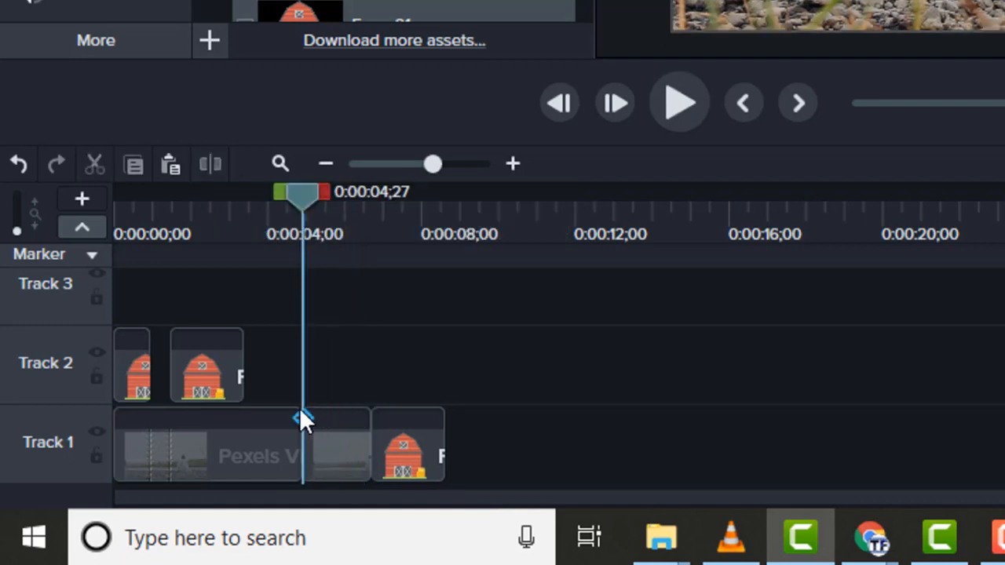
left_click(405, 441, "shift")
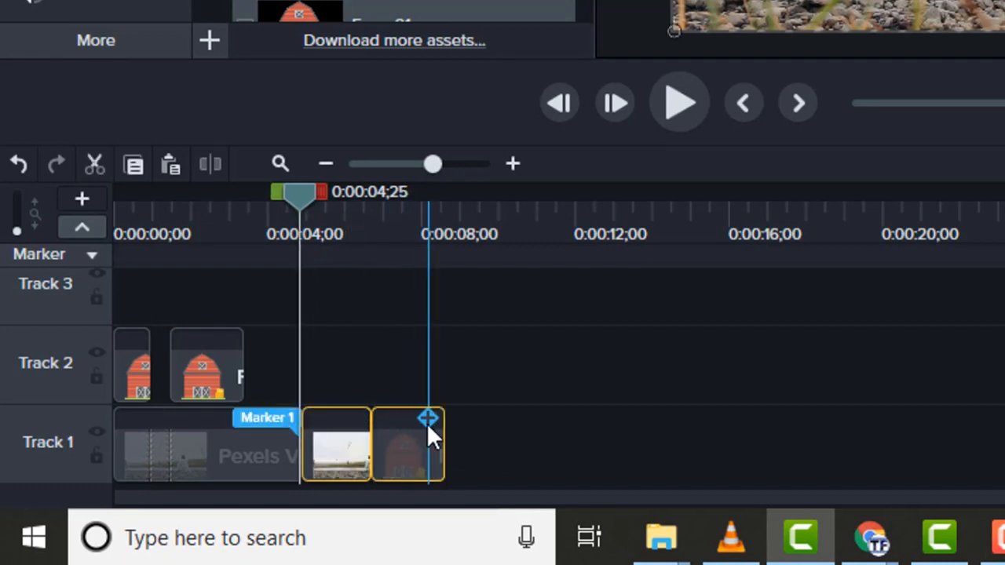
left_click(452, 479)
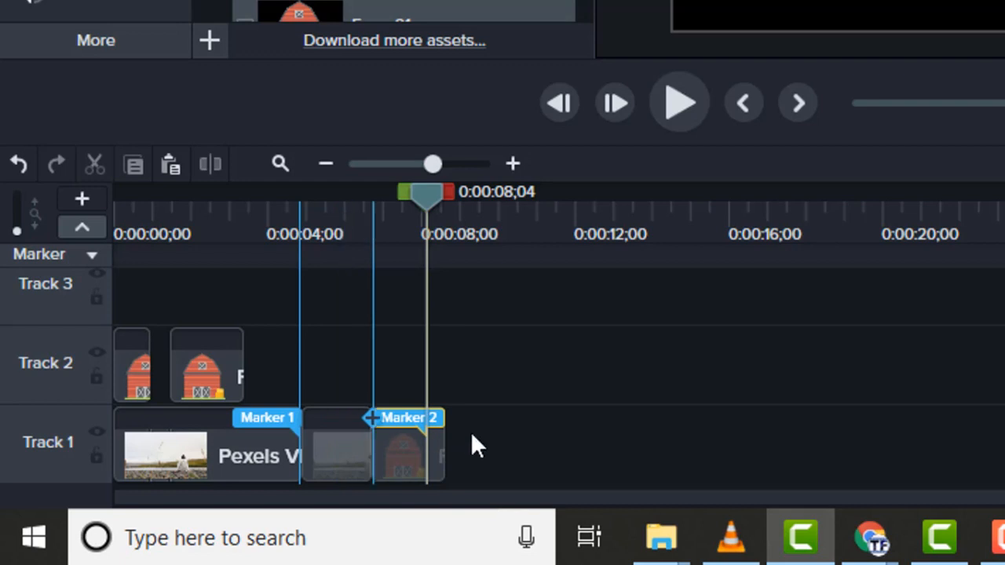
Spread out the Track 1 clips, moving the pasted Farm-01 to start at about 11 seconds and the split-off Pexels piece at about 7 seconds
left_click_drag(408, 437, 566, 425)
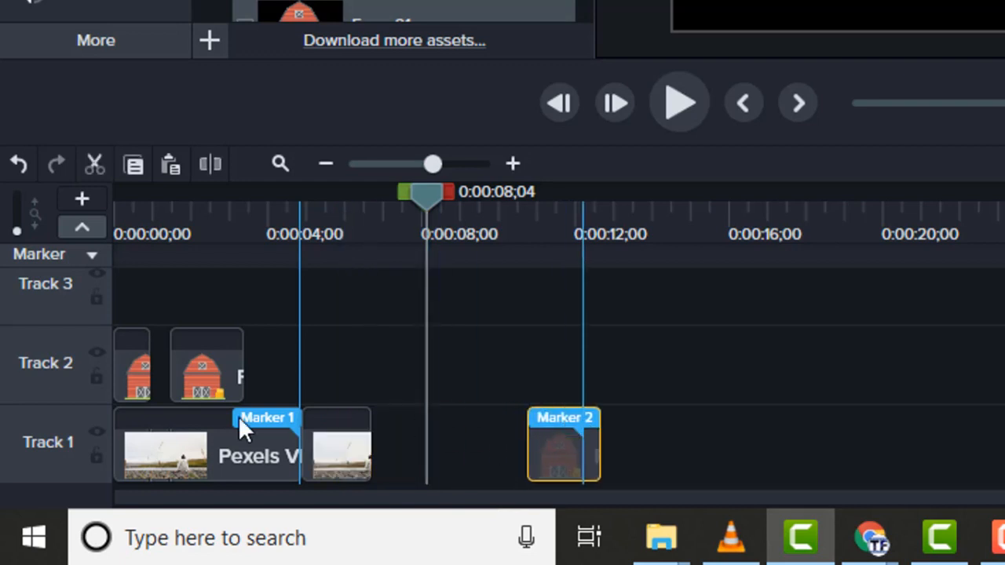
left_click(360, 433)
mouse_move(361, 433)
left_mouse_down()
mouse_move(475, 444)
mouse_move(282, 318)
mouse_move(352, 430)
left_mouse_up()
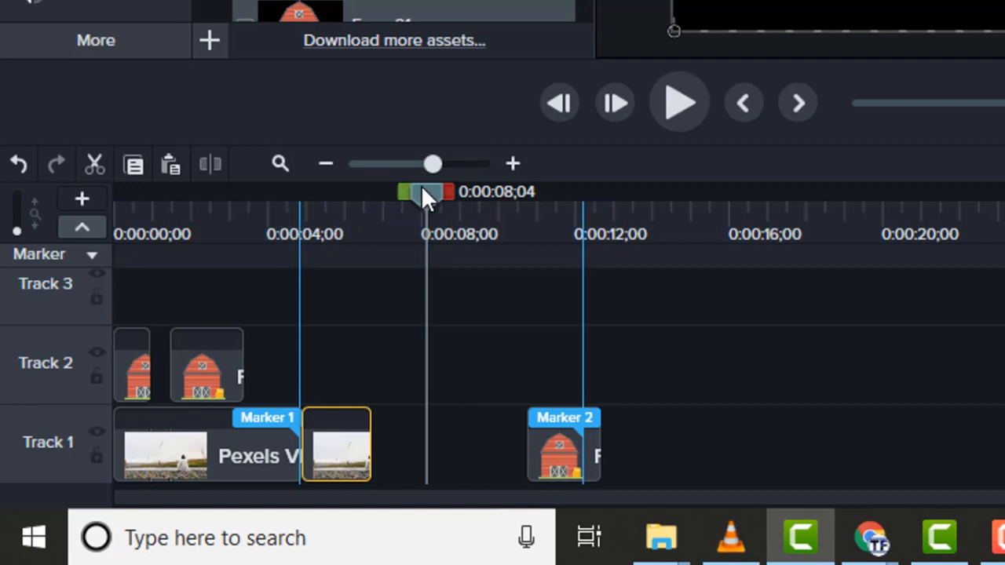
left_click_drag(422, 188, 299, 192)
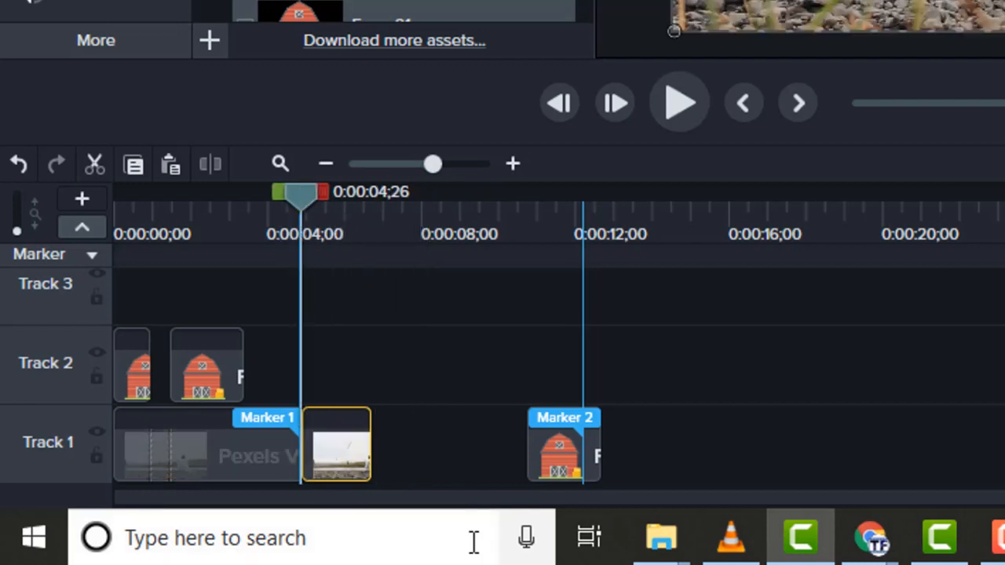
key(".")
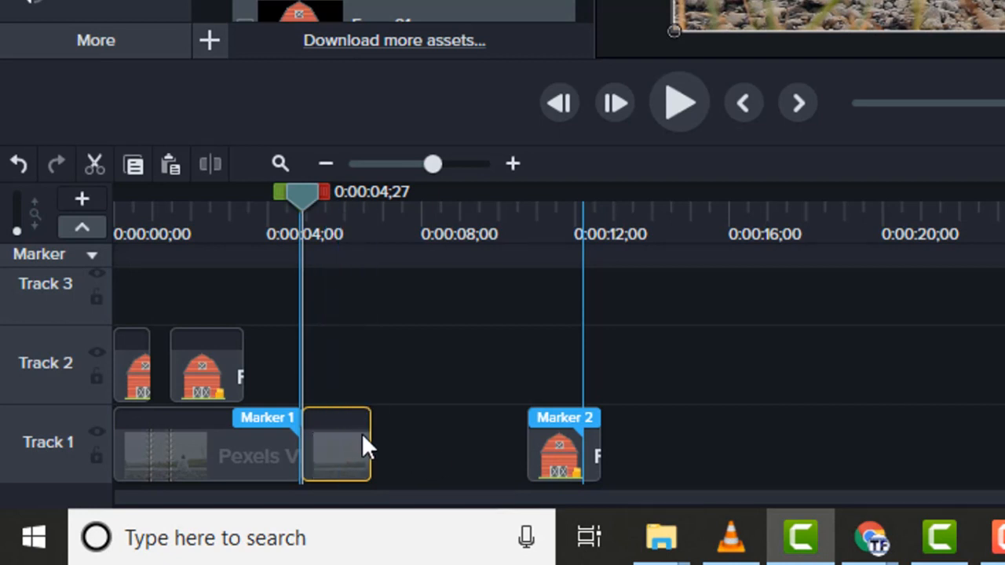
left_click_drag(352, 442, 442, 448)
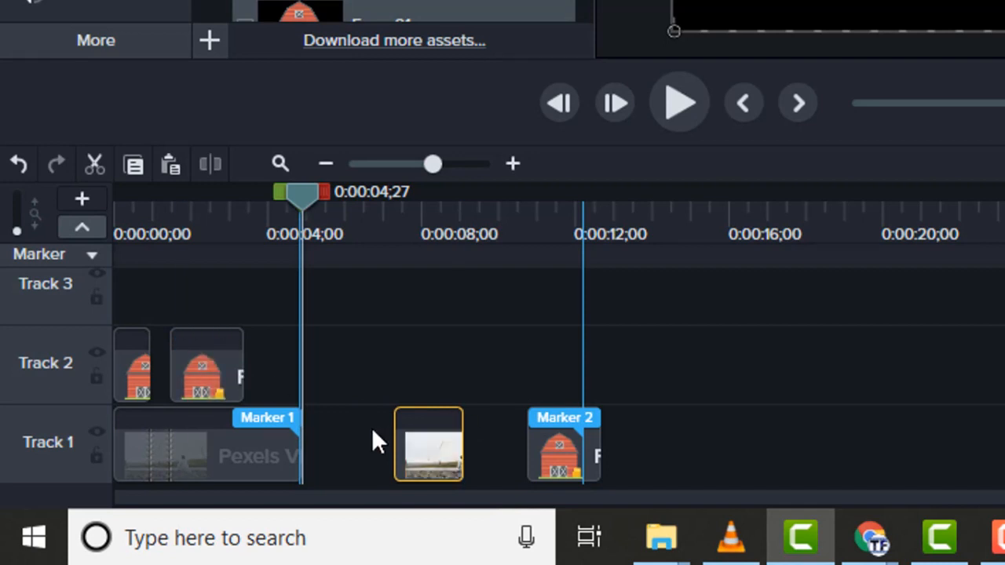
Zoom the timeline out, in closely around the playhead, and back out to show all the clips
left_click(324, 166)
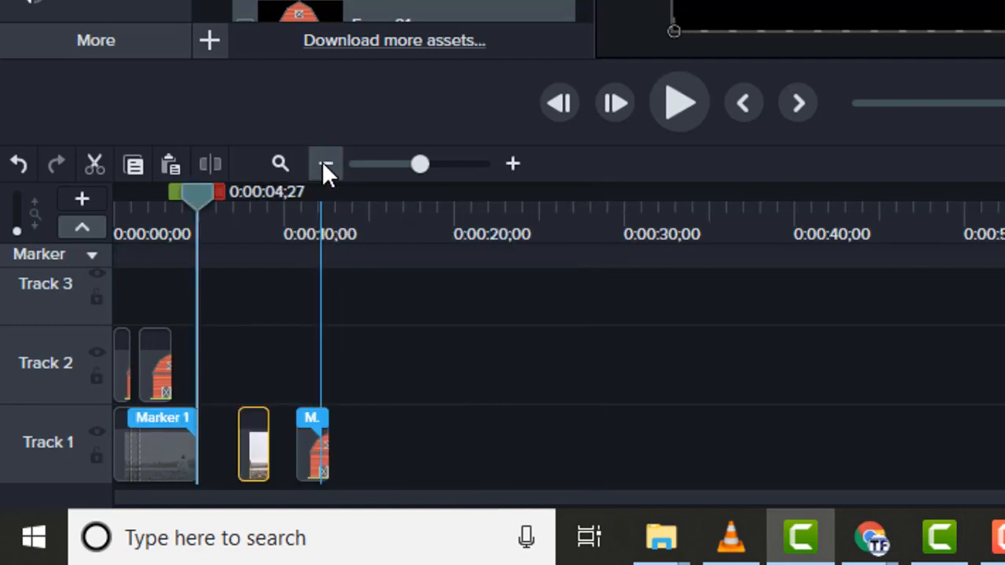
left_click(512, 164)
left_click(514, 165)
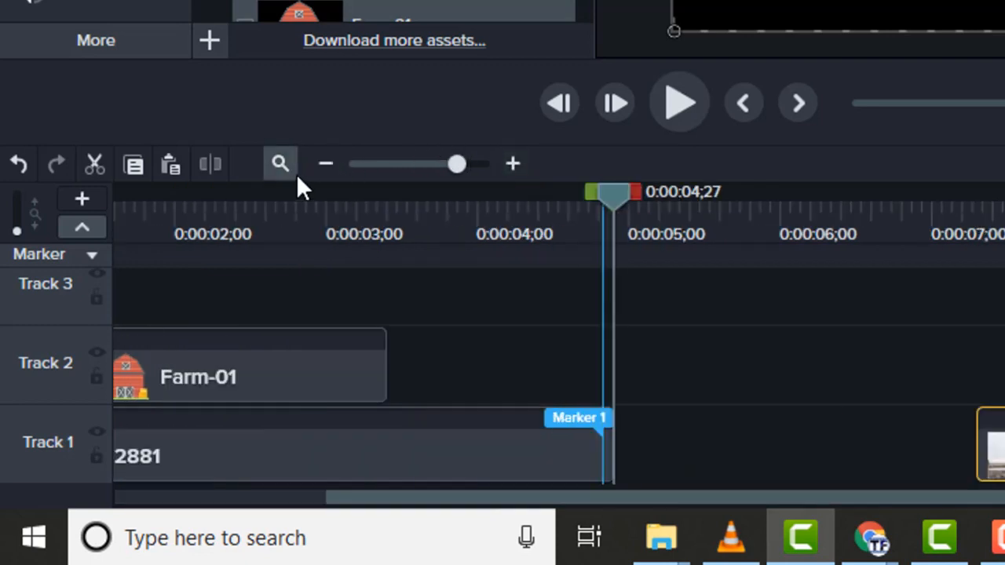
left_click(320, 169)
left_click(320, 169)
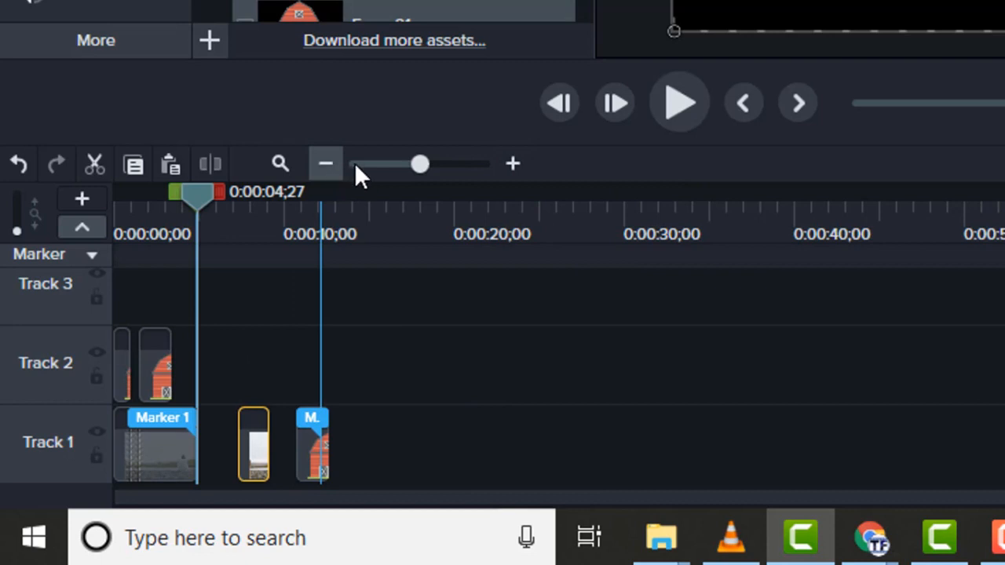